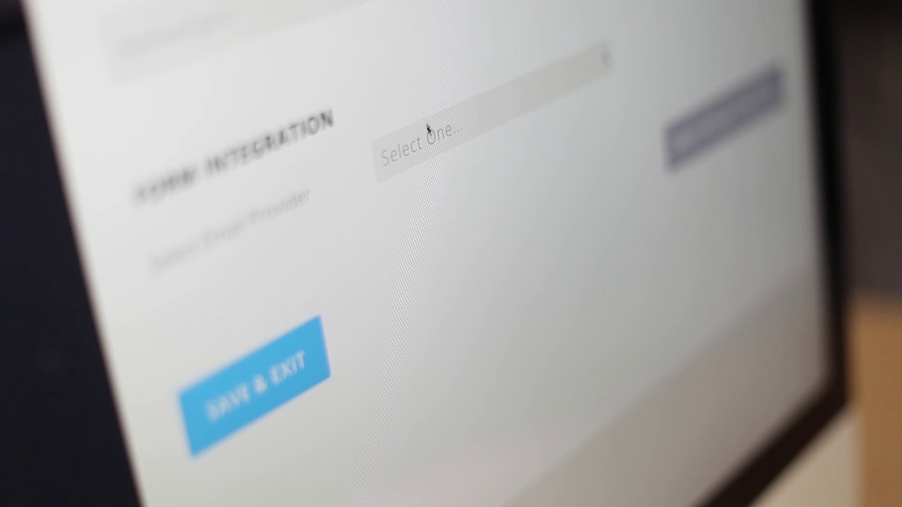
Reveal the supported email providers in the Form Integration provider dropdown
{"action": "left_click", "coordinate": [428, 132]}
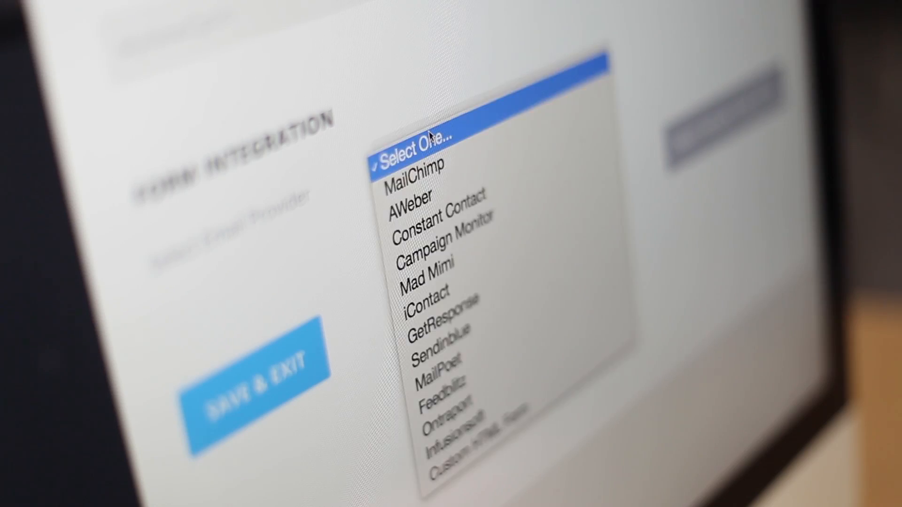